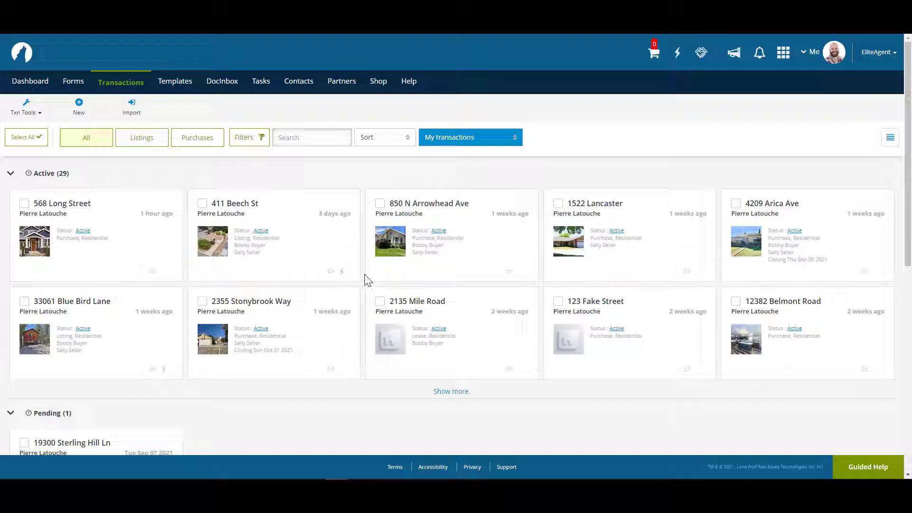
Start a new Purchase or Offer transaction
{"action": "left_click", "coordinate": [88, 109]}
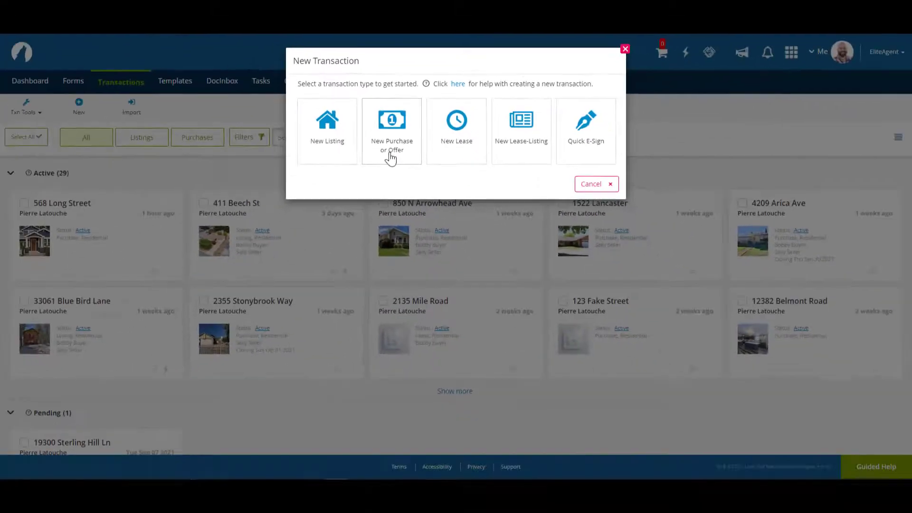
{"action": "left_click", "coordinate": [390, 155]}
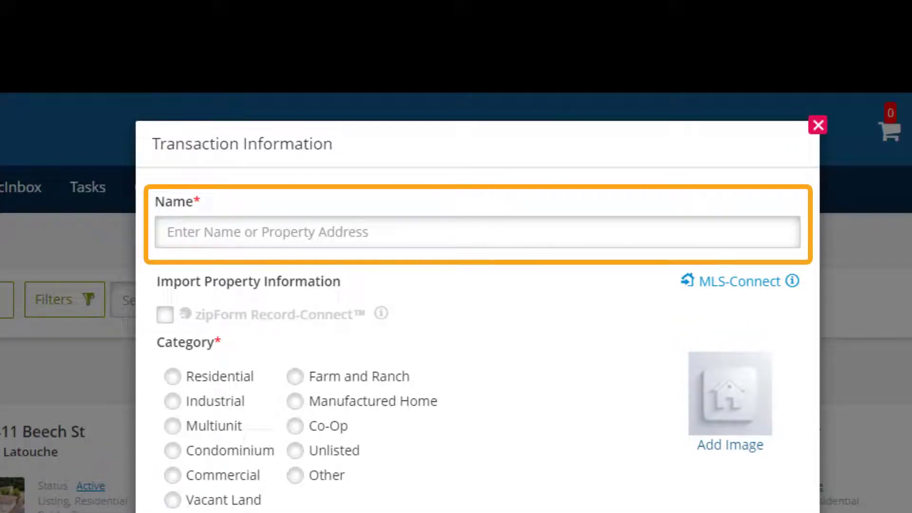
{"action": "left_click", "coordinate": [188, 229]}
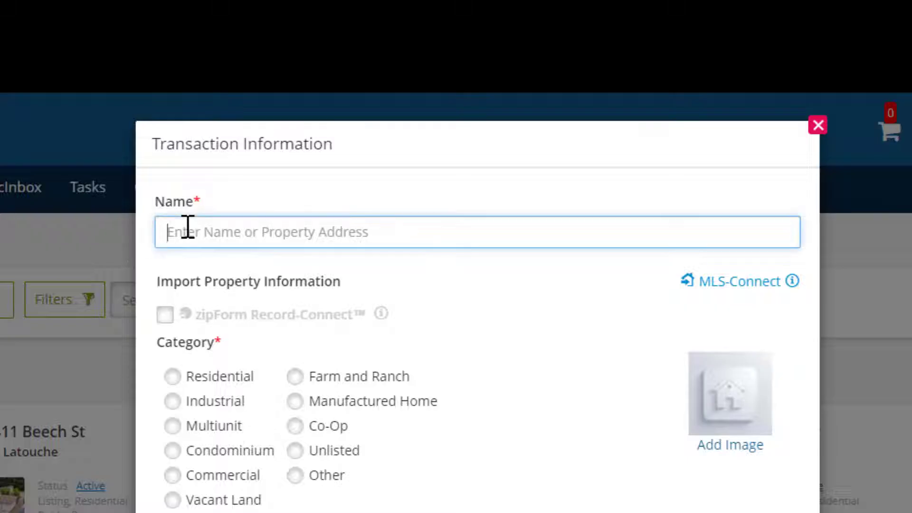
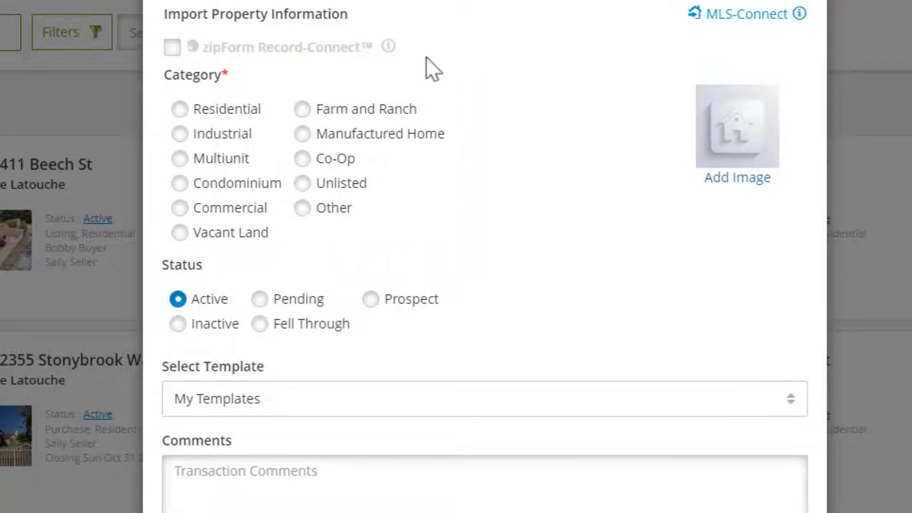
{"action": "left_click", "coordinate": [179, 110]}
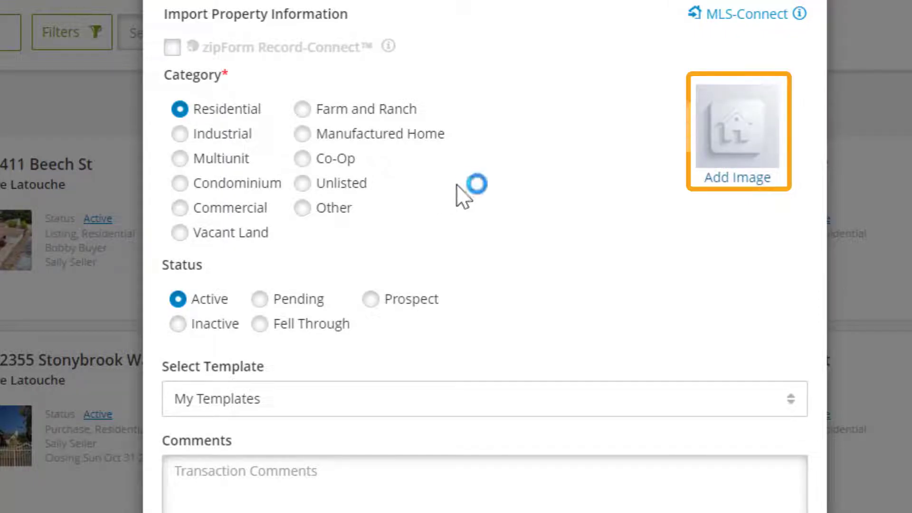
Attach the House 1 photo and save the new transaction
{"action": "left_click", "coordinate": [725, 179]}
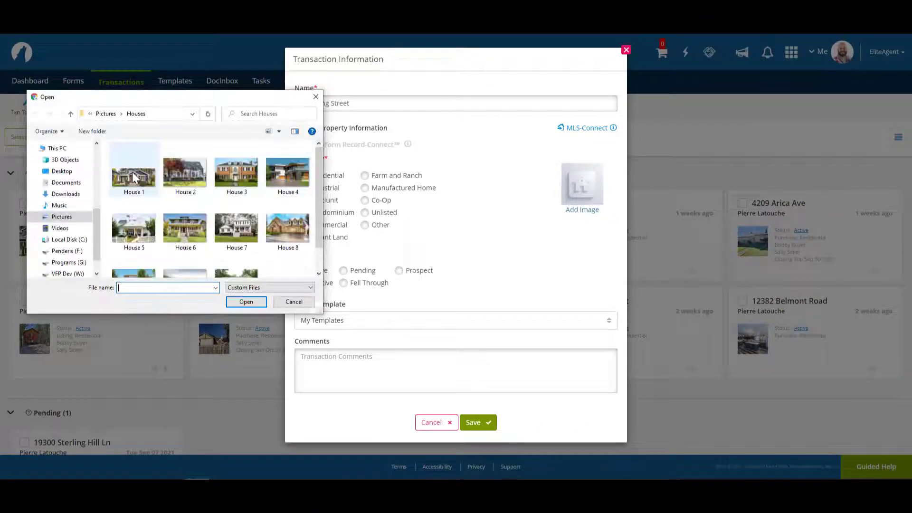
{"action": "left_click", "coordinate": [133, 172]}
{"action": "left_click", "coordinate": [246, 302]}
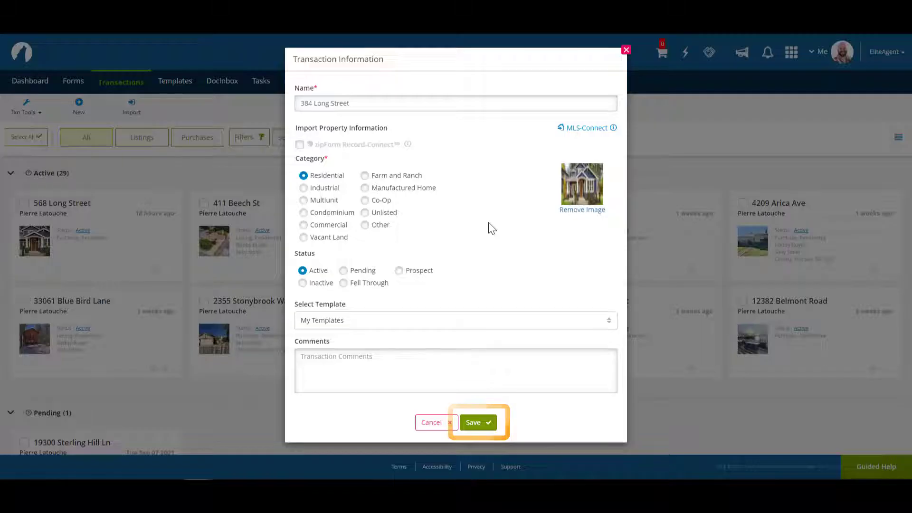
{"action": "left_click", "coordinate": [481, 424]}
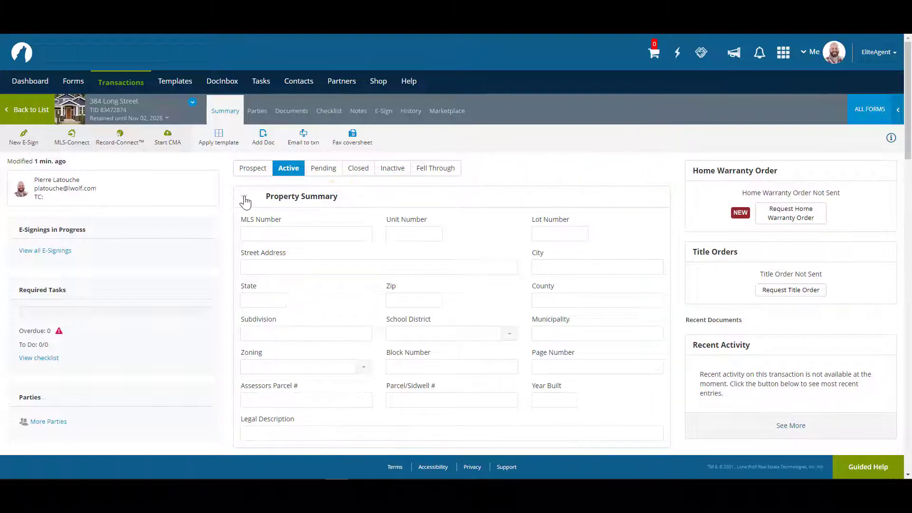
Collapse the Property, Purchase, Buying Side Commission and Listing summary panels
{"action": "left_click", "coordinate": [245, 202]}
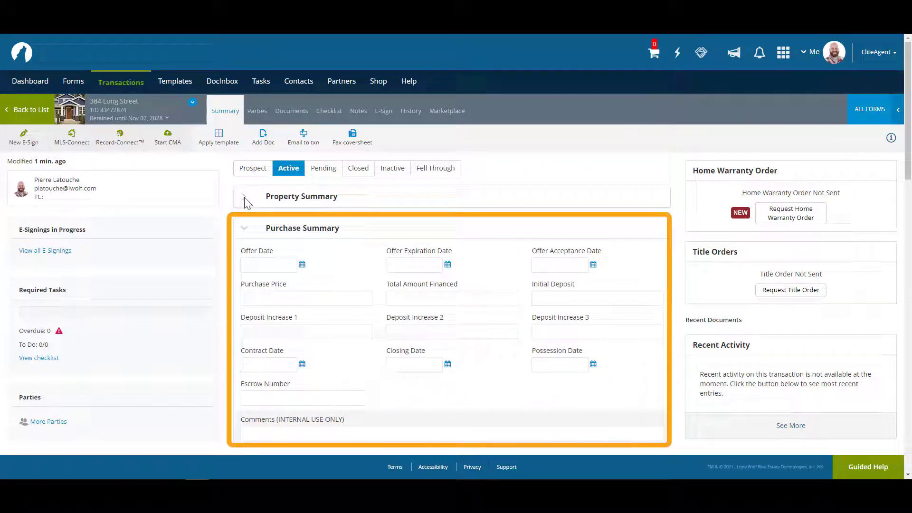
{"action": "left_click", "coordinate": [245, 232]}
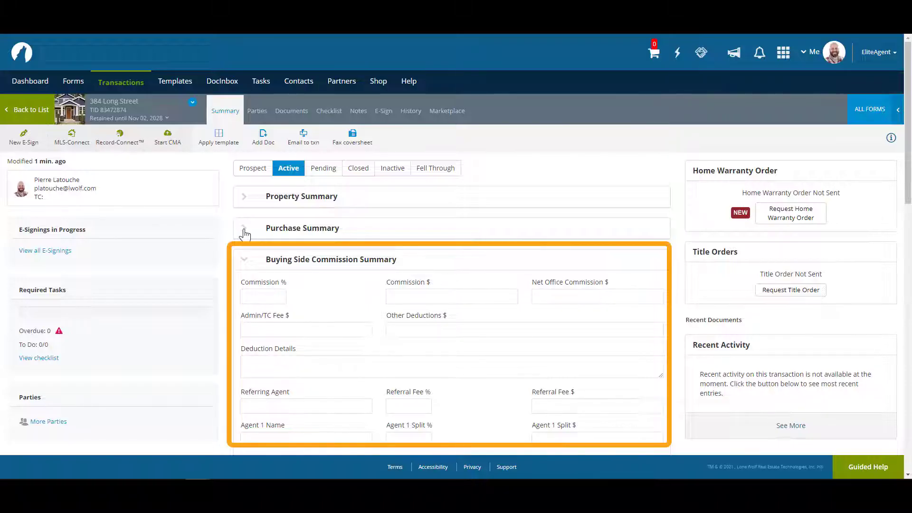
{"action": "left_click", "coordinate": [244, 260]}
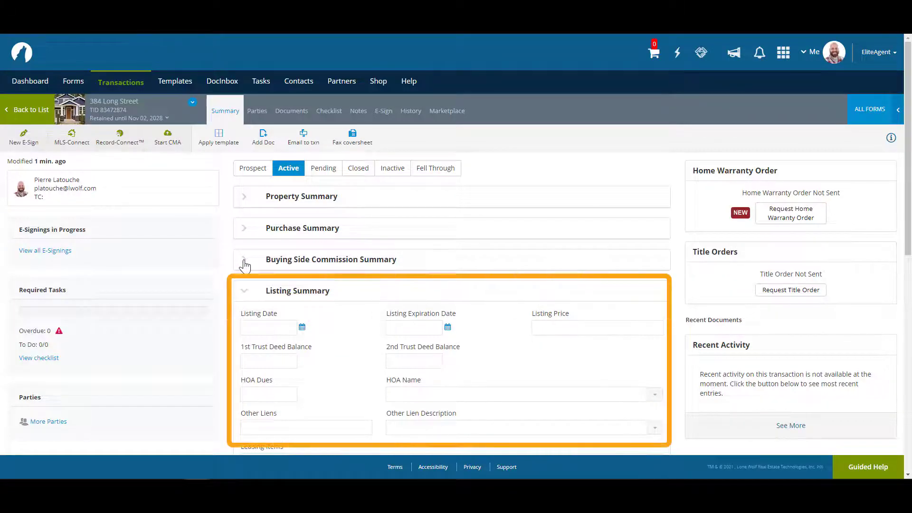
{"action": "left_click", "coordinate": [245, 293]}
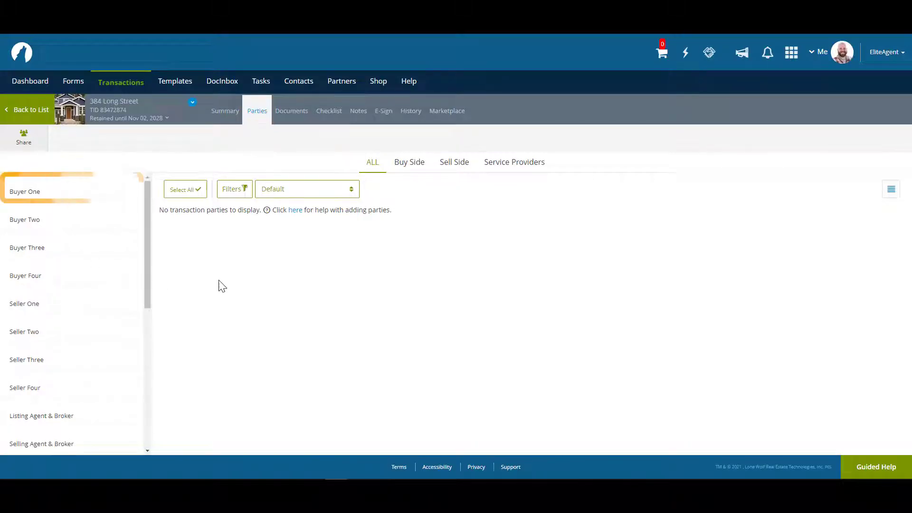
Add Buyer One with the buyer's first name, last name and e-mail address, and save
{"action": "left_click", "coordinate": [55, 192]}
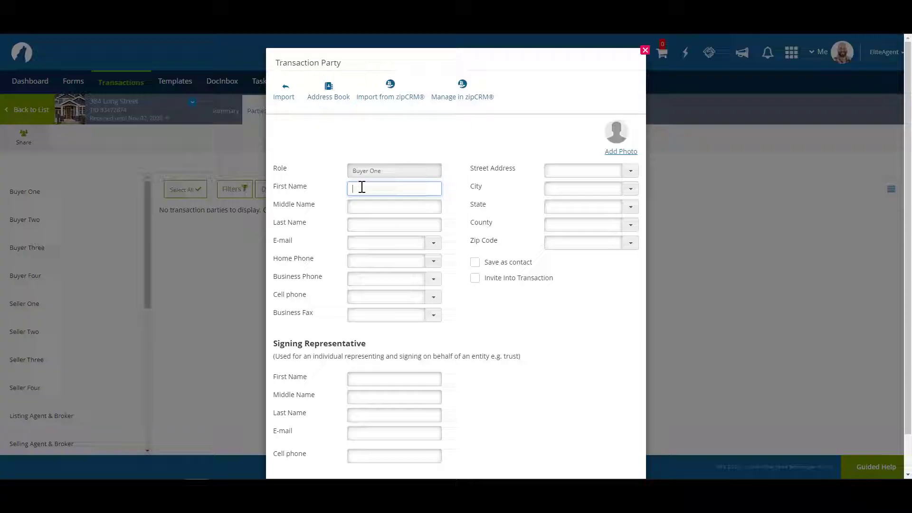
{"action": "type", "text": "Bobby"}
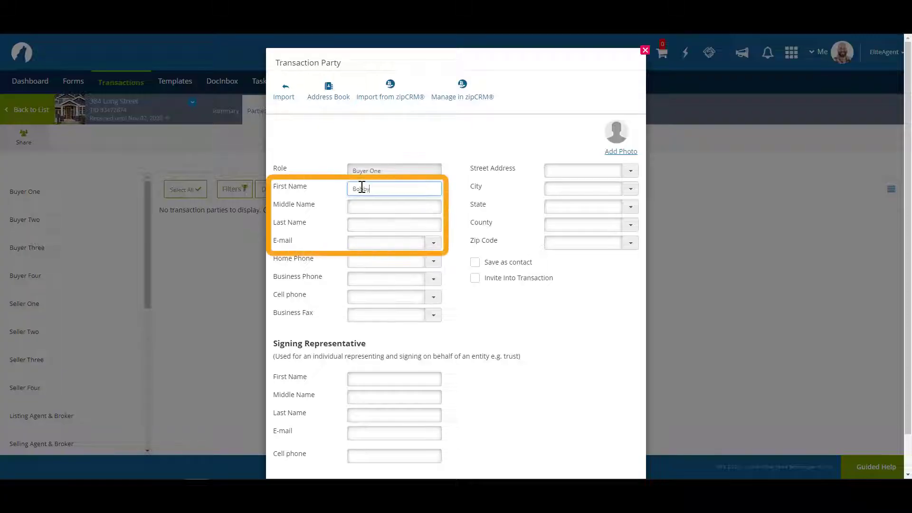
{"action": "key", "text": "Tab"}
{"action": "key", "text": "Tab"}
{"action": "type", "text": "Buyer"}
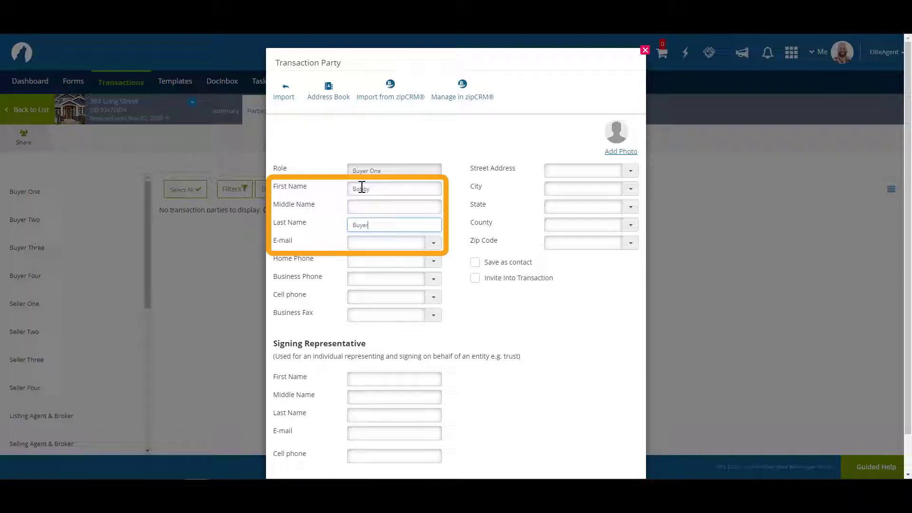
{"action": "key", "text": "Tab"}
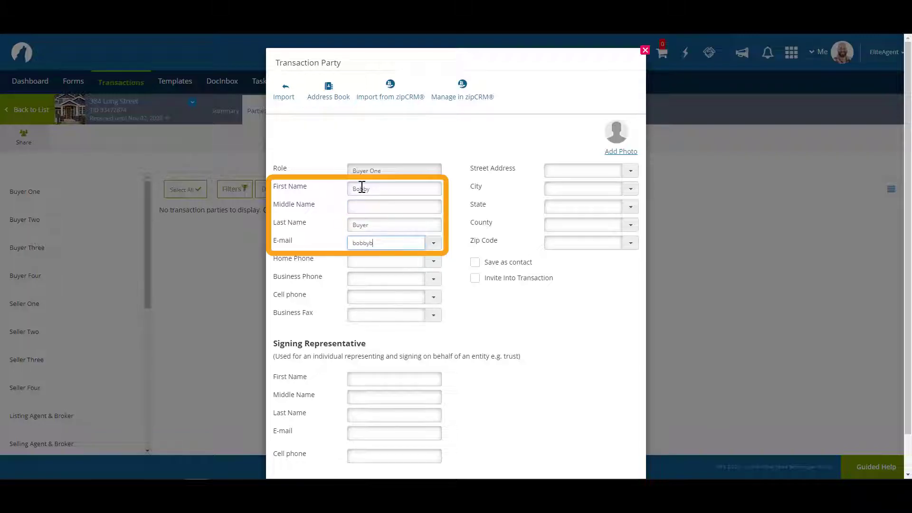
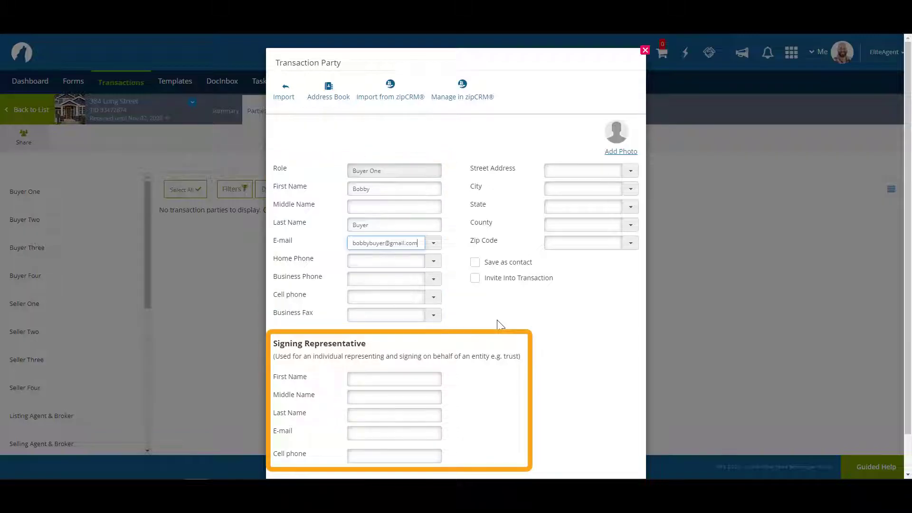
{"action": "scroll", "coordinate": [497, 320], "scroll_direction": "down", "scroll_amount": 1}
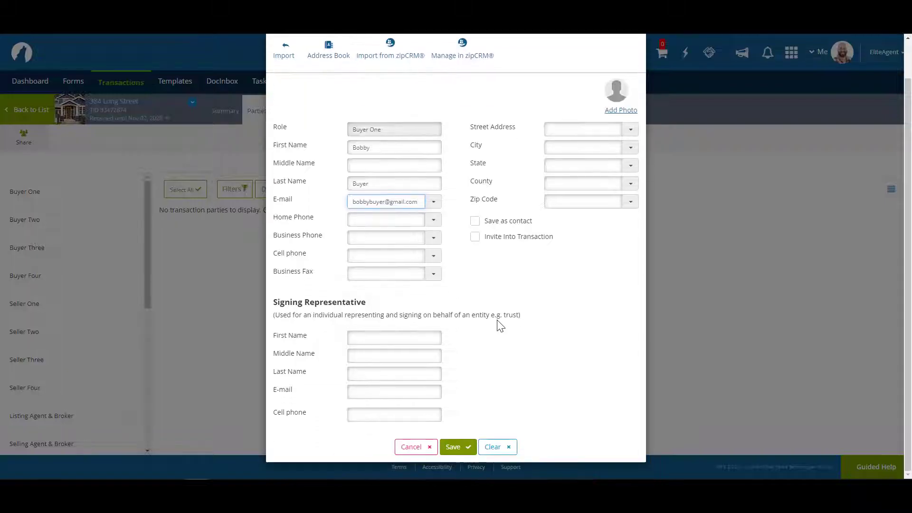
{"action": "left_click", "coordinate": [455, 448]}
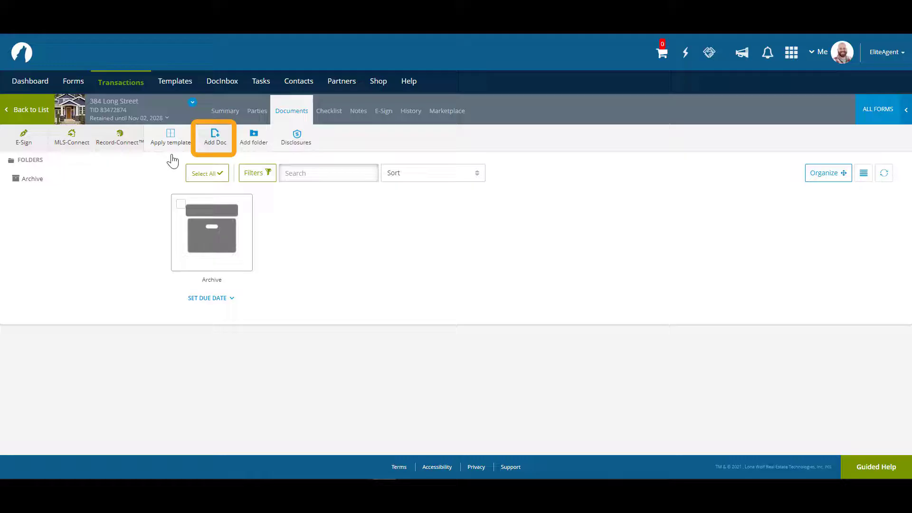
Add the Buy - Sell Agreement form from the Form Libraries to the documents
{"action": "left_click", "coordinate": [221, 147]}
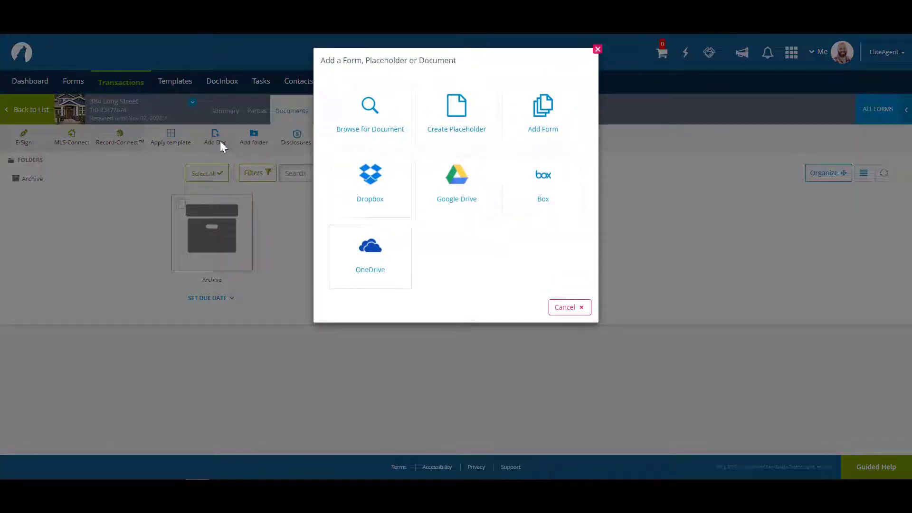
{"action": "left_click", "coordinate": [522, 131]}
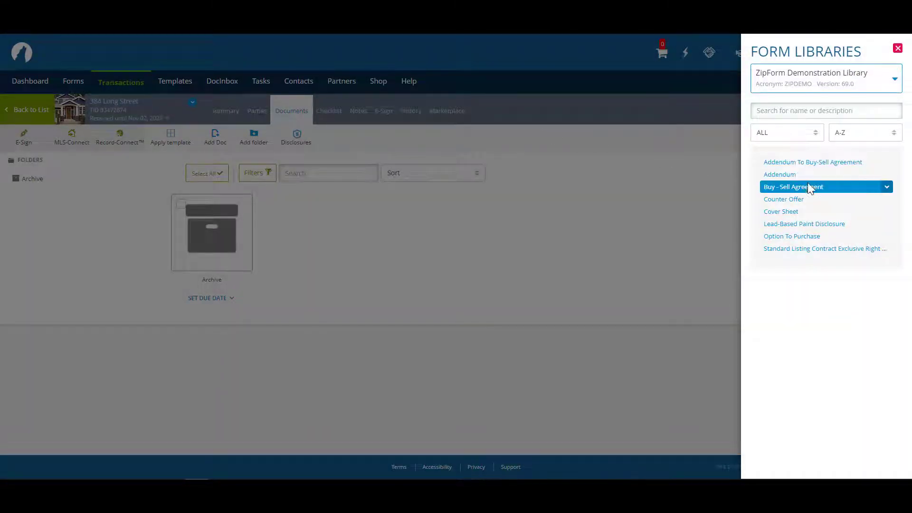
{"action": "left_click", "coordinate": [822, 194]}
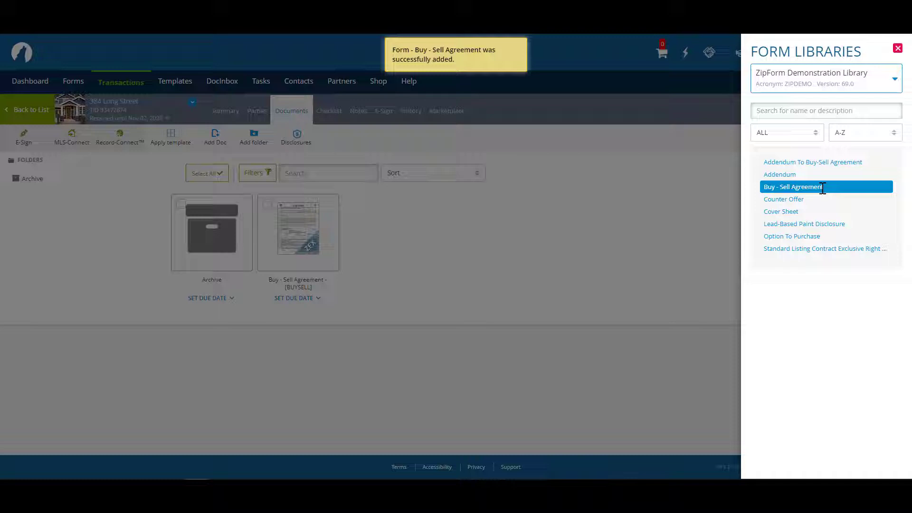
{"action": "left_click", "coordinate": [898, 48]}
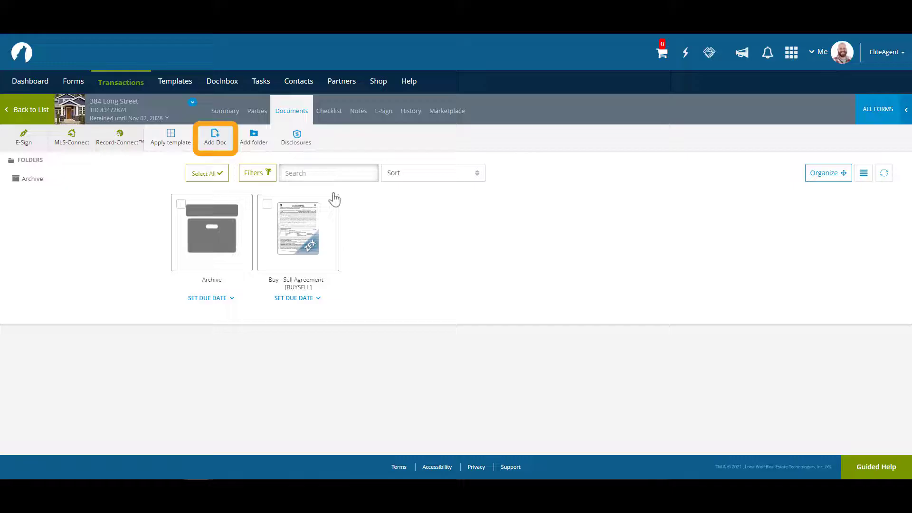
Upload the '2.0 Home Inspection Report (1)' PDF from the computer as a document
{"action": "left_click", "coordinate": [211, 143]}
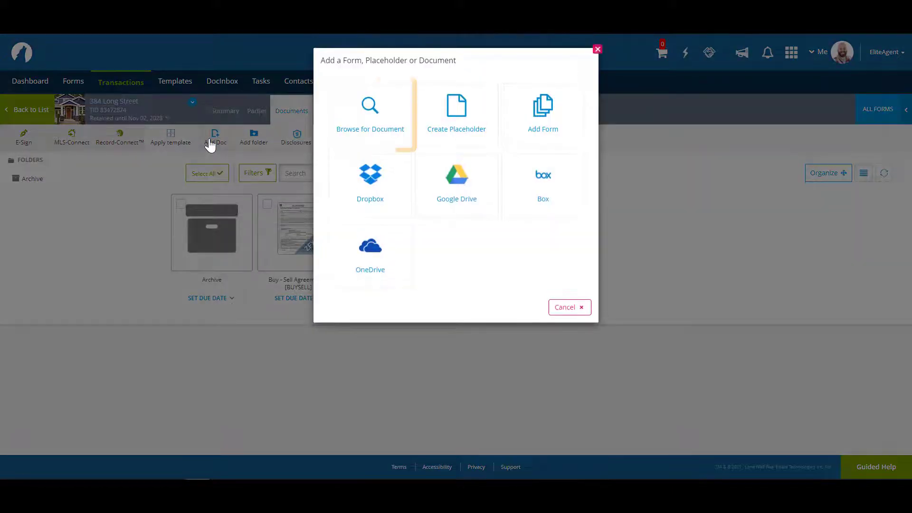
{"action": "left_click", "coordinate": [347, 126]}
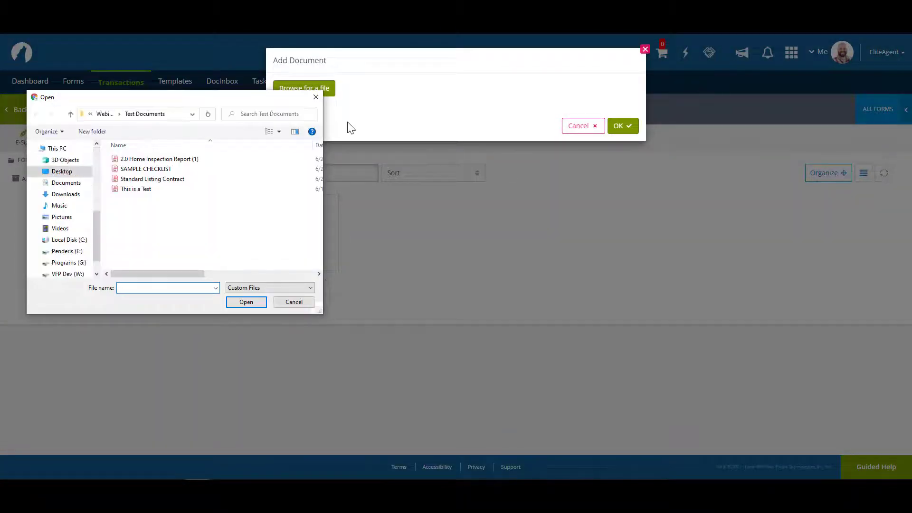
{"action": "left_click", "coordinate": [144, 183]}
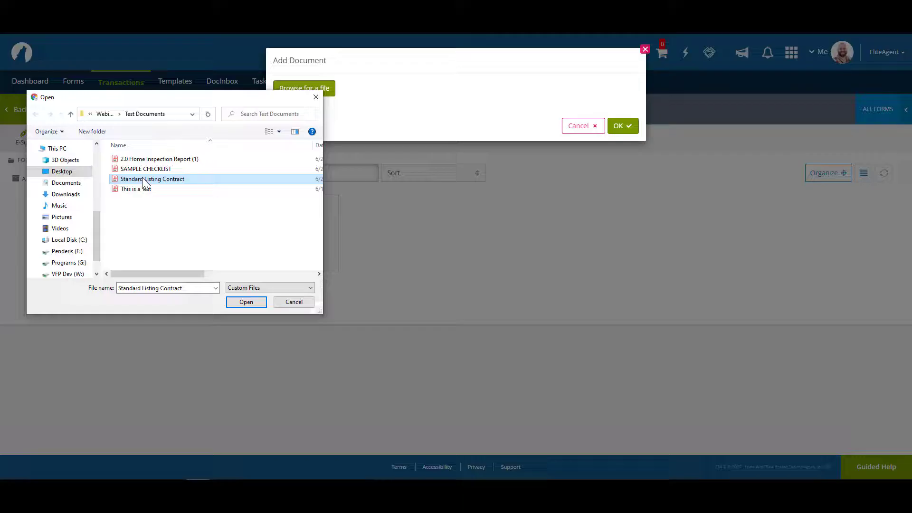
{"action": "left_click", "coordinate": [166, 160]}
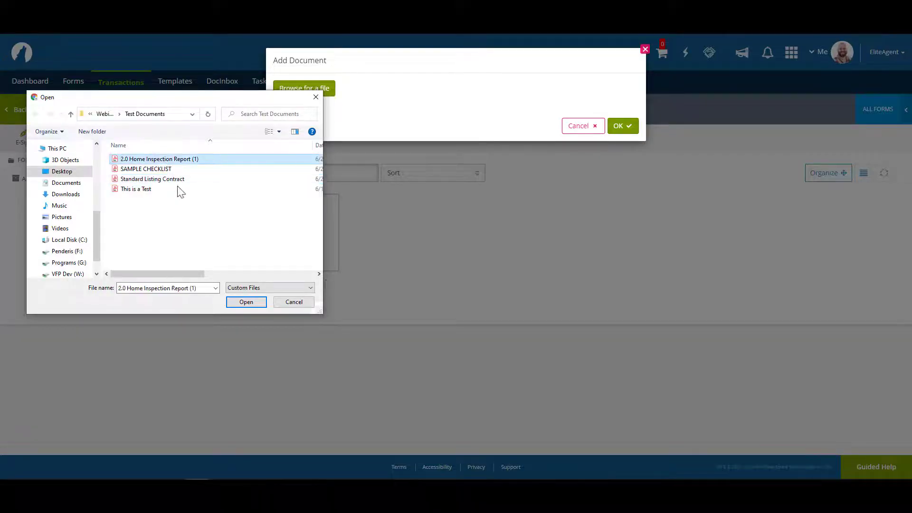
{"action": "left_click", "coordinate": [241, 300]}
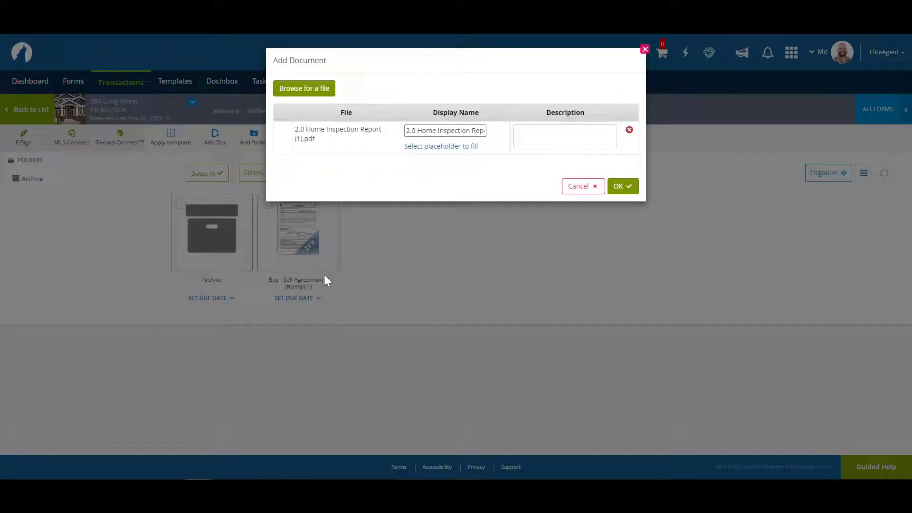
{"action": "left_click", "coordinate": [622, 186]}
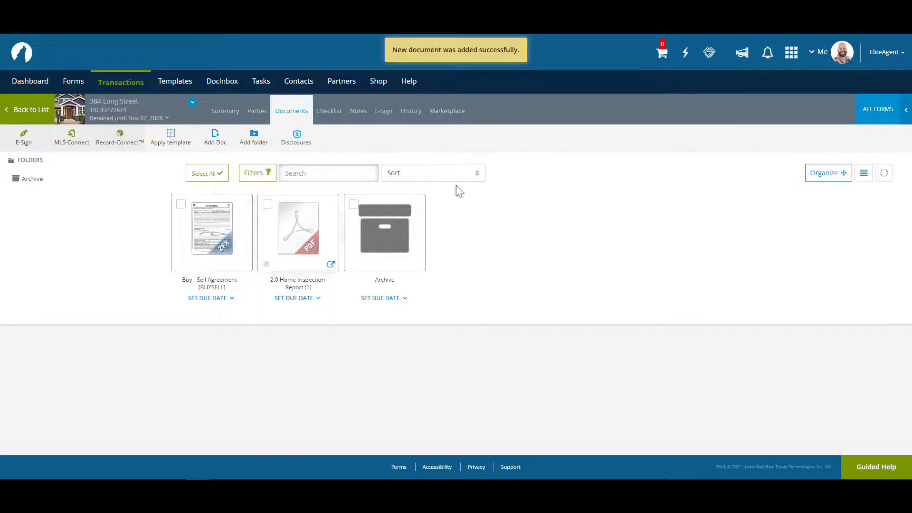
Create a placeholder using the standard name Buy - Sell Agreement
{"action": "left_click", "coordinate": [215, 138]}
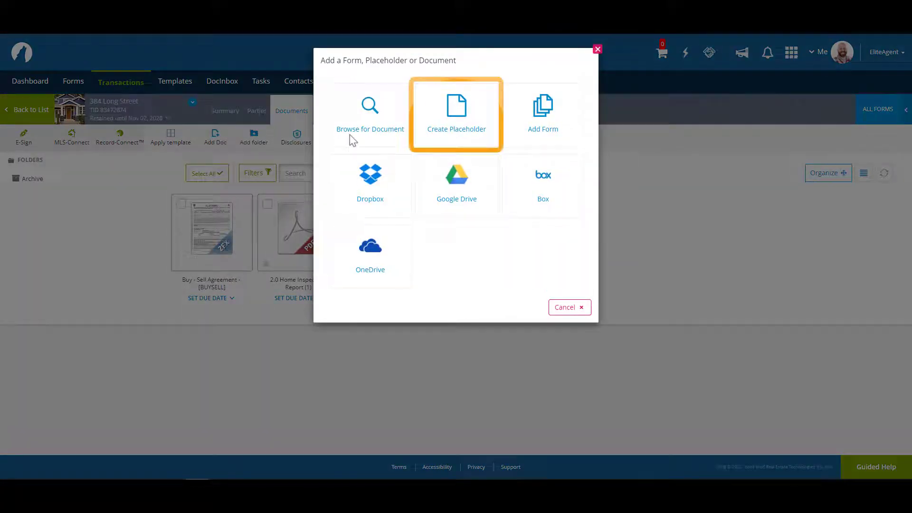
{"action": "left_click", "coordinate": [449, 139]}
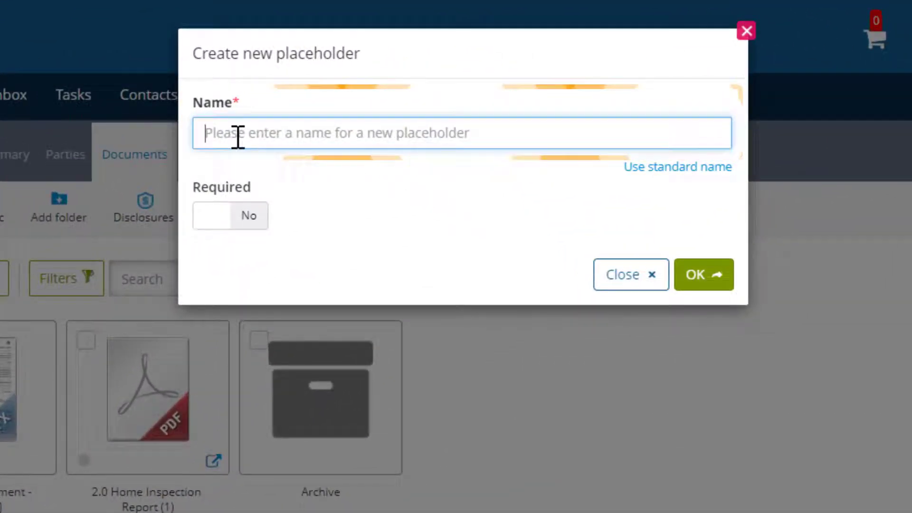
{"action": "left_click", "coordinate": [652, 171]}
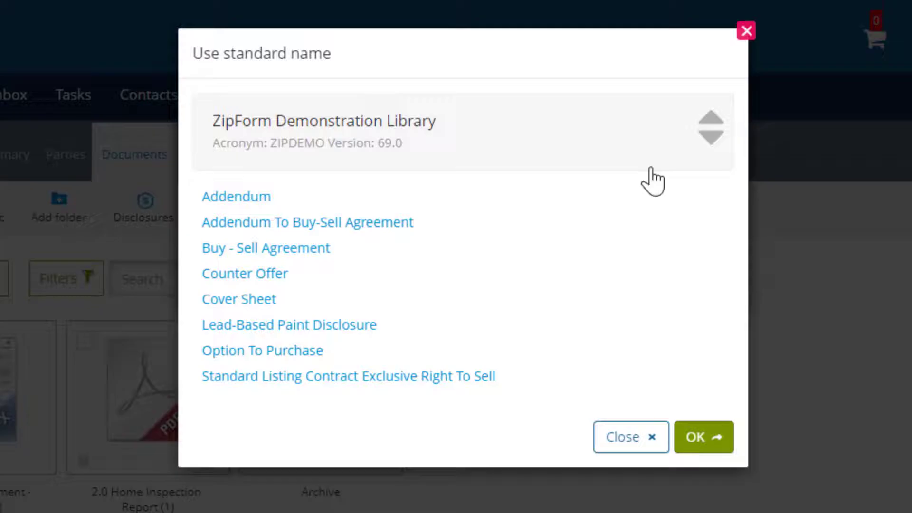
{"action": "left_click", "coordinate": [270, 253]}
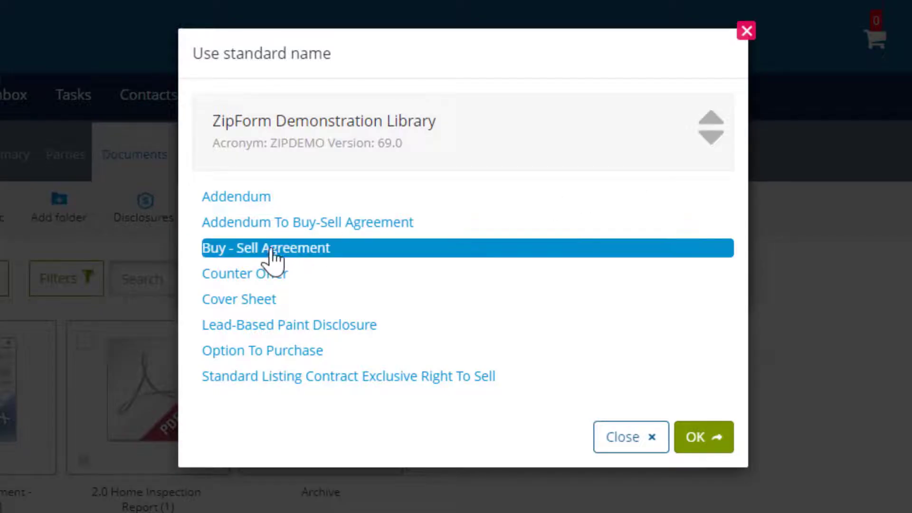
{"action": "left_click", "coordinate": [698, 437]}
{"action": "left_click", "coordinate": [708, 278]}
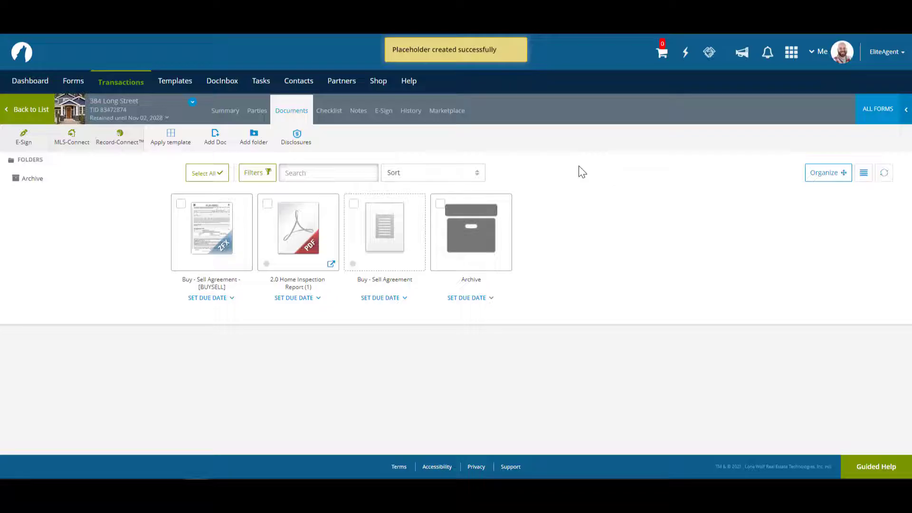
Create a new folder named 'Working Documents'
{"action": "left_click", "coordinate": [253, 144]}
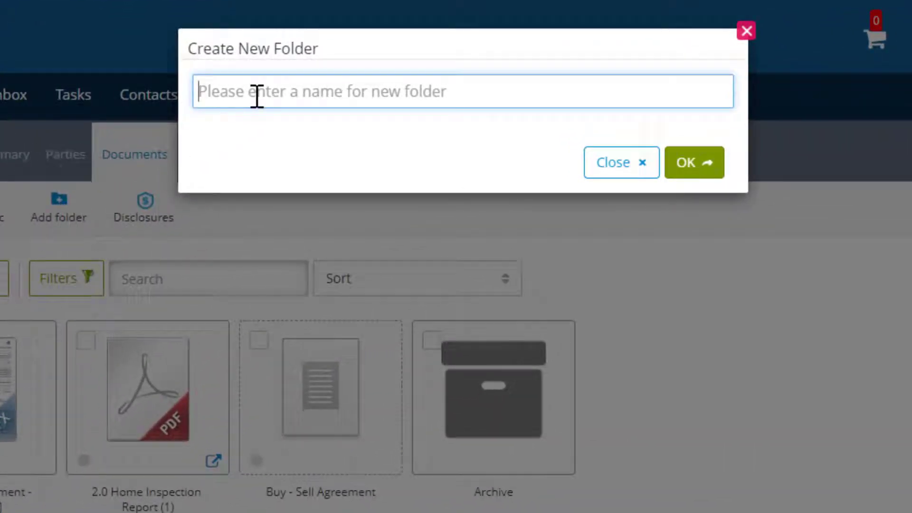
{"action": "type", "text": "Working Docu"}
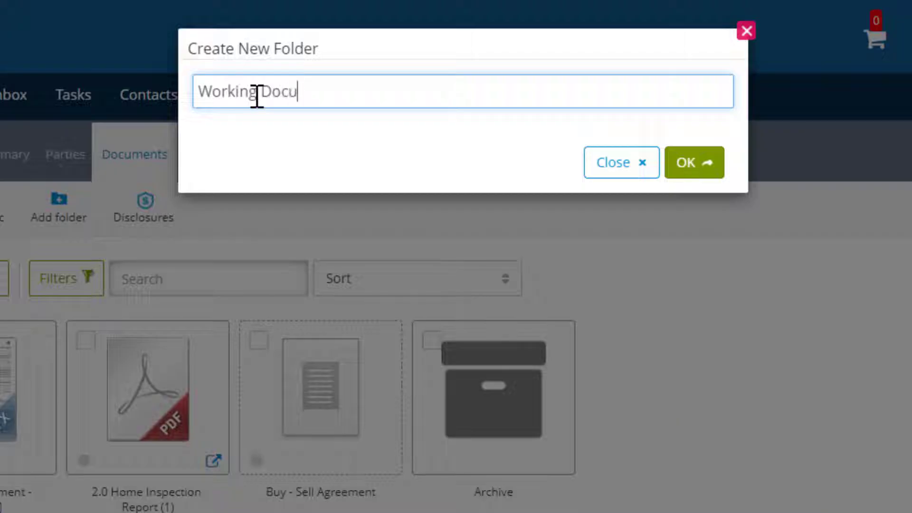
{"action": "type", "text": "ments"}
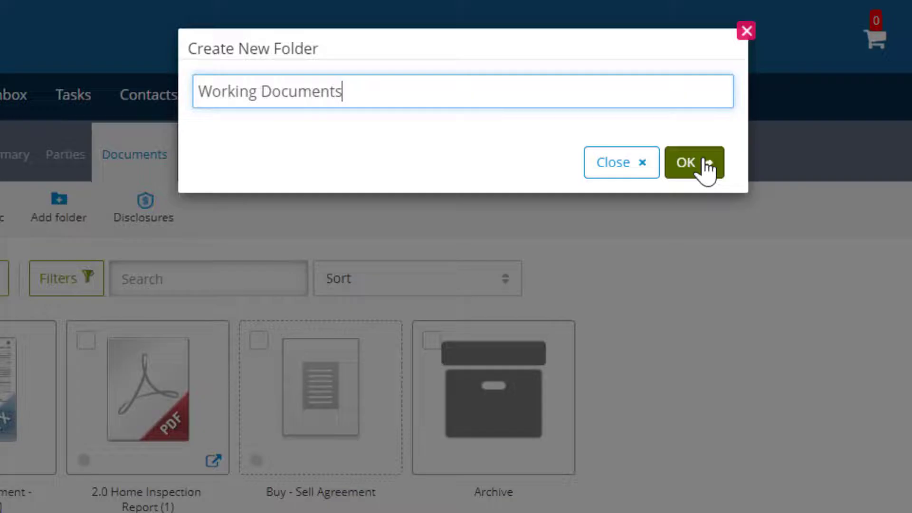
{"action": "left_click", "coordinate": [707, 168]}
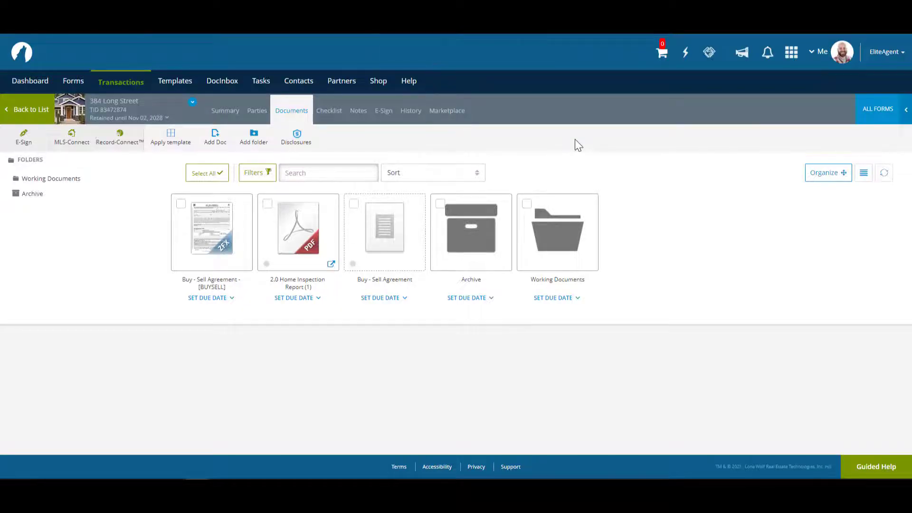
Move the home inspection report and Buy - Sell Agreement form into Working Documents
{"action": "left_click_drag", "start_coordinate": [293, 220], "coordinate": [548, 215]}
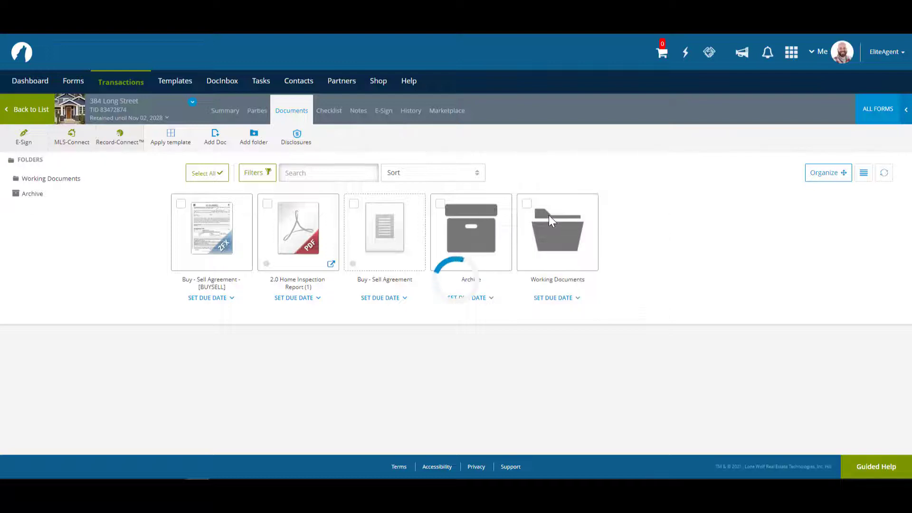
{"action": "left_click", "coordinate": [181, 204]}
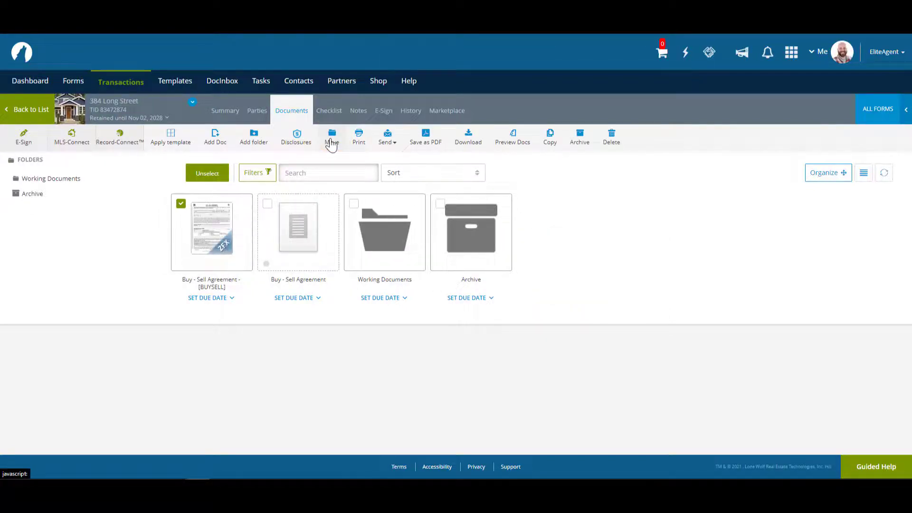
{"action": "left_click", "coordinate": [330, 139]}
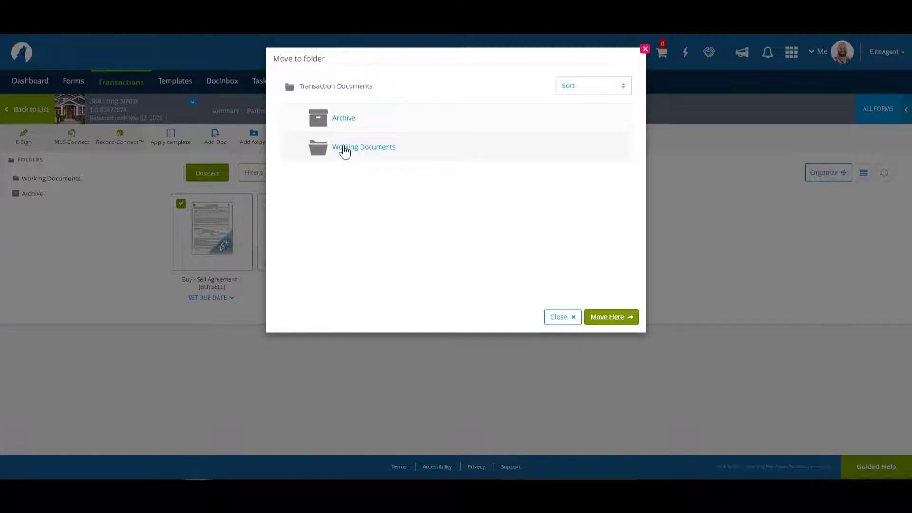
{"action": "left_click", "coordinate": [345, 150]}
{"action": "left_click", "coordinate": [605, 317]}
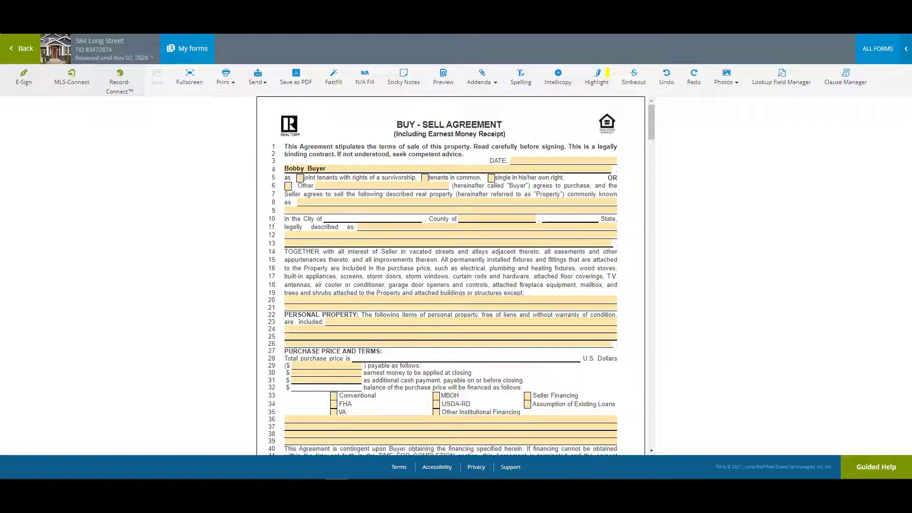
Enter 500,000 as the total purchase price on line 29 of the agreement
{"action": "left_click", "coordinate": [301, 364]}
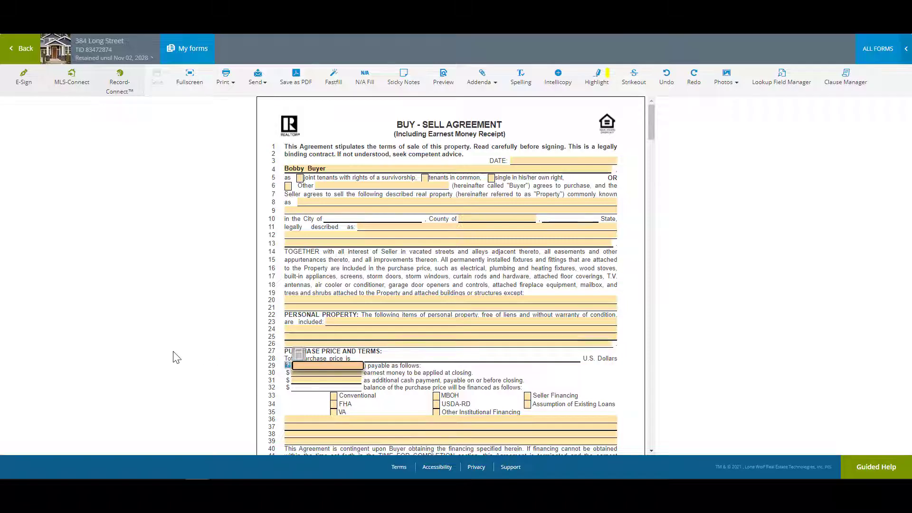
{"action": "type", "text": "500,000"}
{"action": "key", "text": "Tab"}
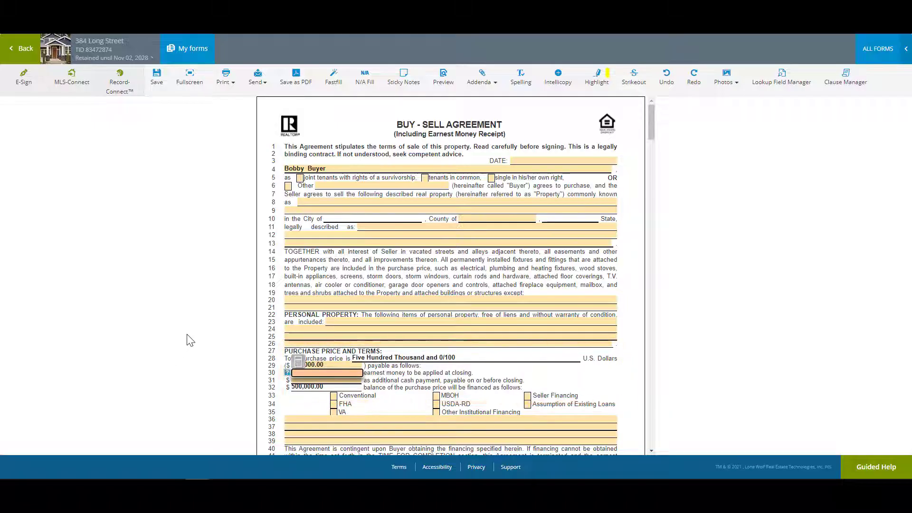
{"action": "left_click", "coordinate": [188, 340]}
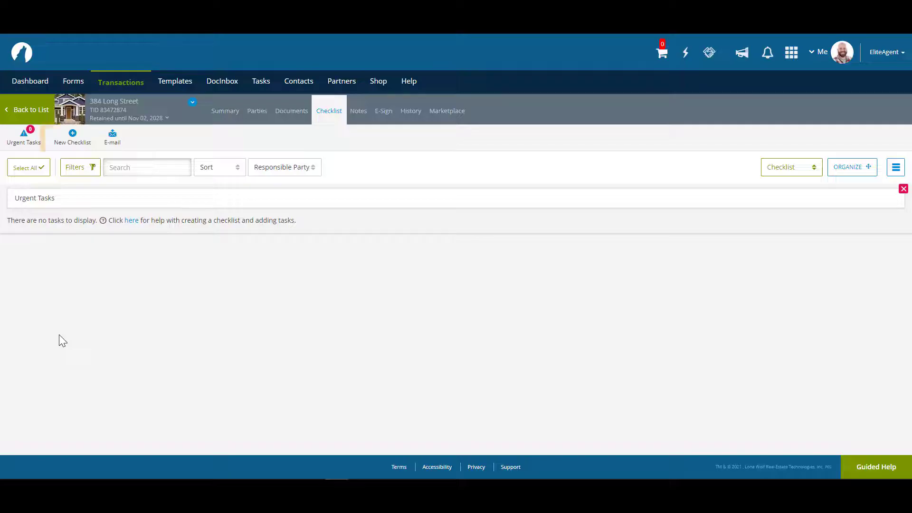
Create a new checklist named 'To Do List'
{"action": "left_click", "coordinate": [80, 144]}
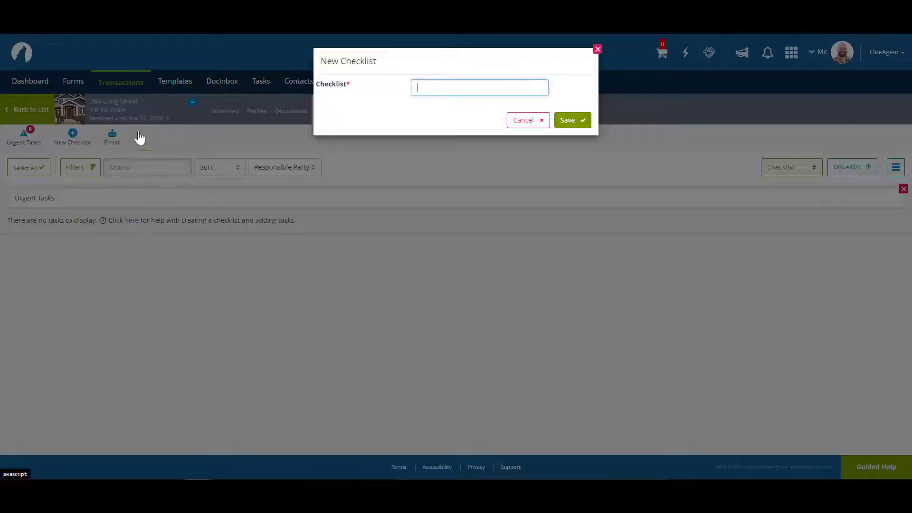
{"action": "type", "text": "To Do Lis"}
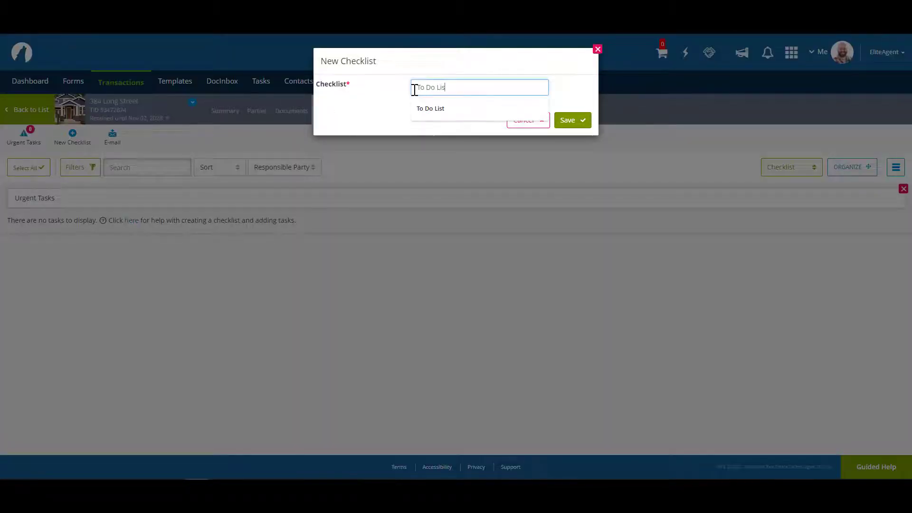
{"action": "type", "text": "t"}
{"action": "left_click", "coordinate": [579, 121]}
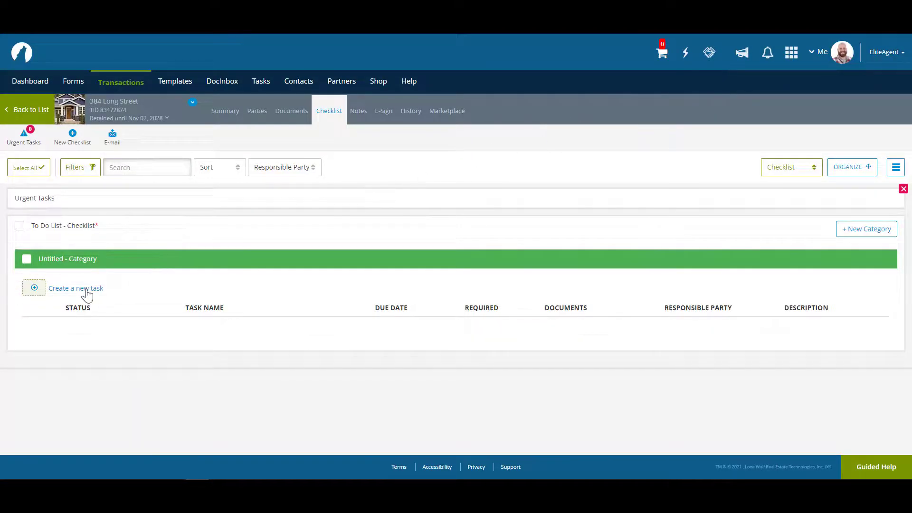
Add the task 'Meeting with Accountant' to the checklist
{"action": "left_click", "coordinate": [71, 288]}
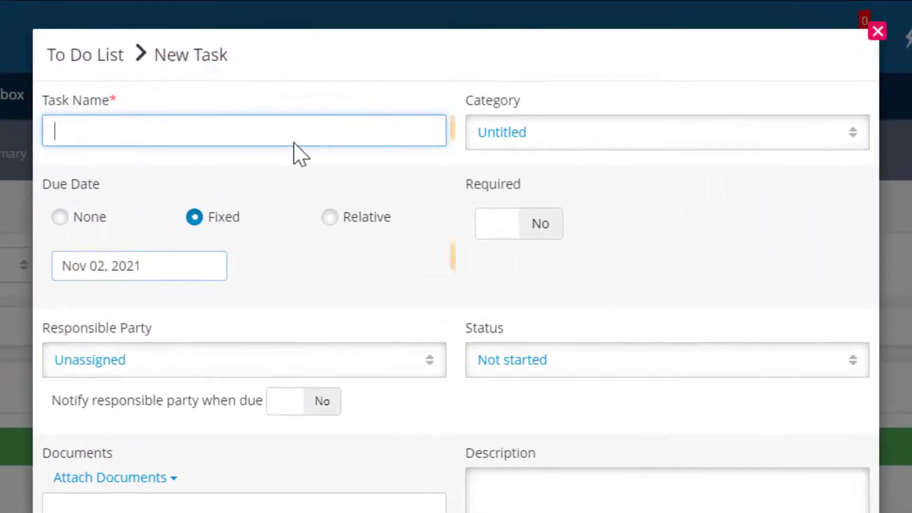
{"action": "type", "text": "Meeting with Accountant"}
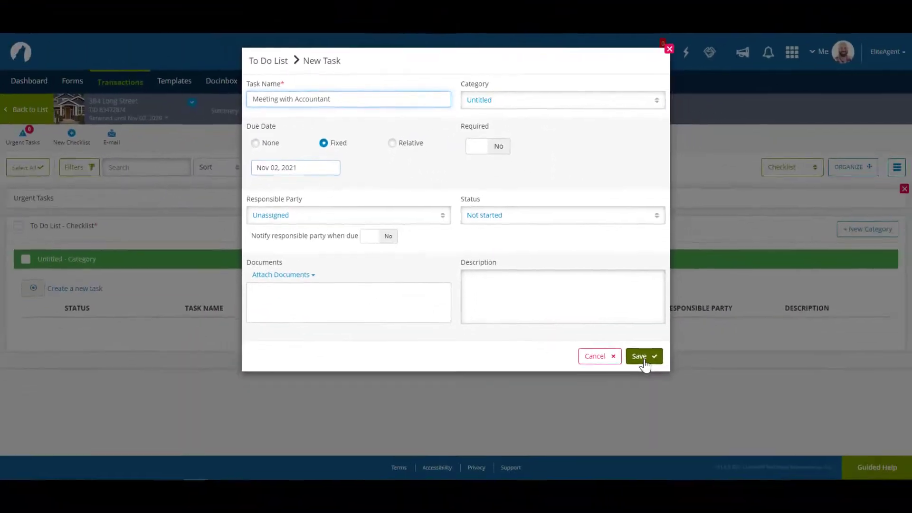
{"action": "left_click", "coordinate": [643, 358]}
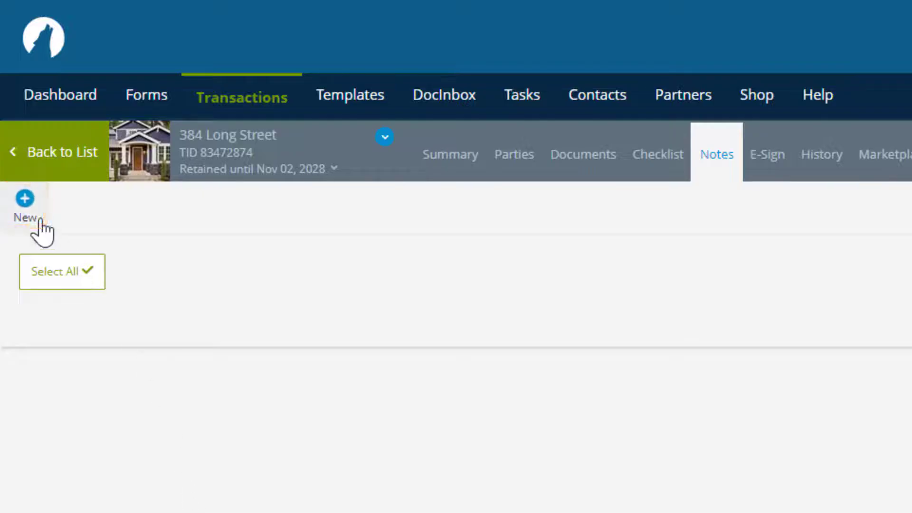
Create and save a new transaction note reading 'Get flowers'
{"action": "left_click", "coordinate": [24, 209]}
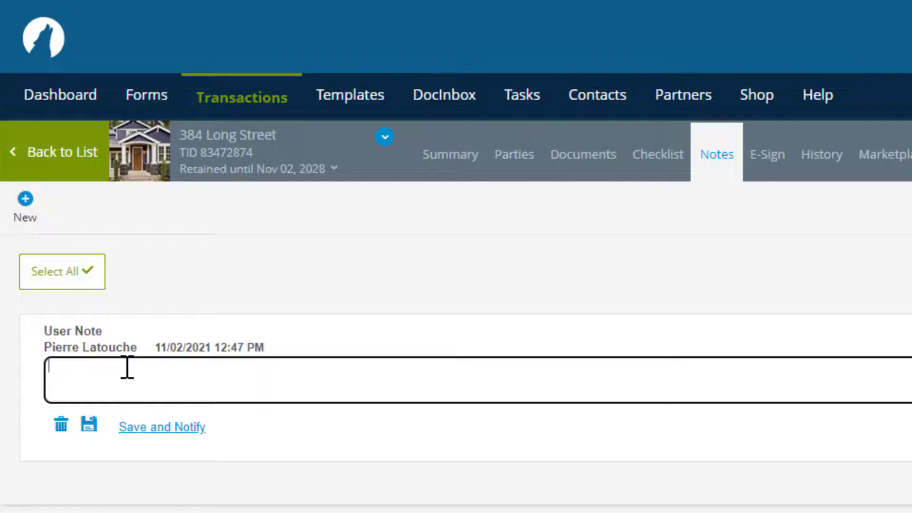
{"action": "type", "text": "Get flowers"}
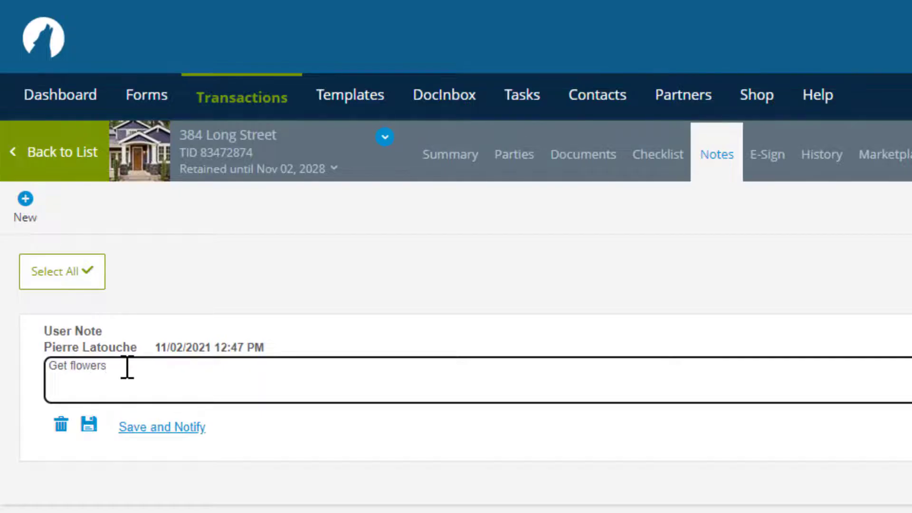
{"action": "left_click", "coordinate": [87, 430]}
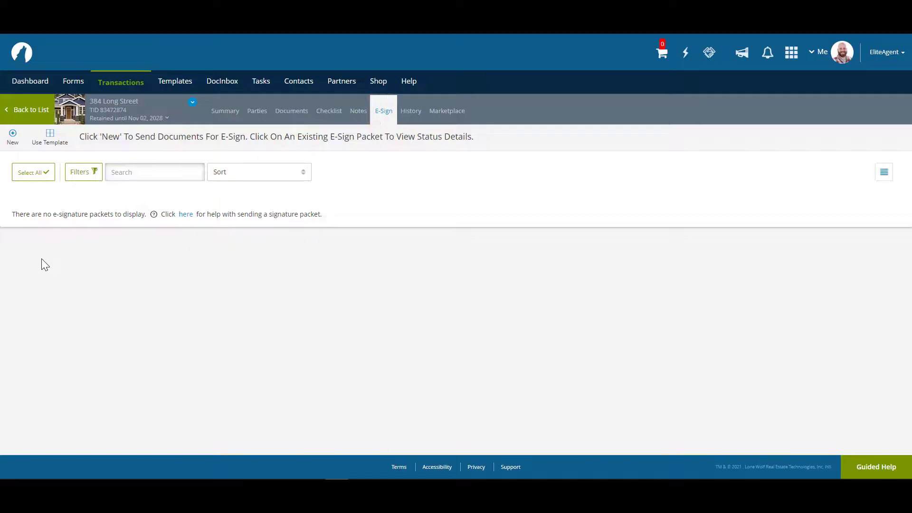
Start a new e-sign packet with Buy - Sell Agreement - [BUYSELL] from Working Documents
{"action": "left_click", "coordinate": [13, 143]}
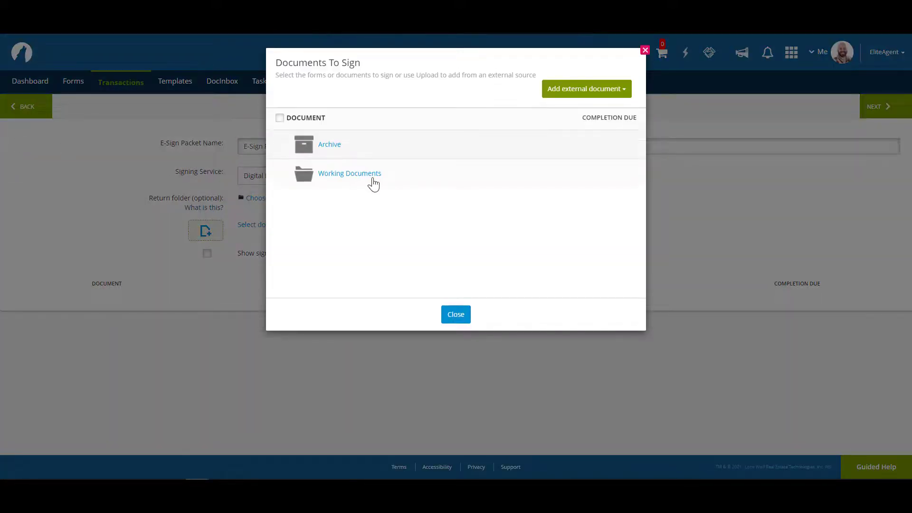
{"action": "left_click", "coordinate": [349, 174]}
{"action": "left_click", "coordinate": [355, 205]}
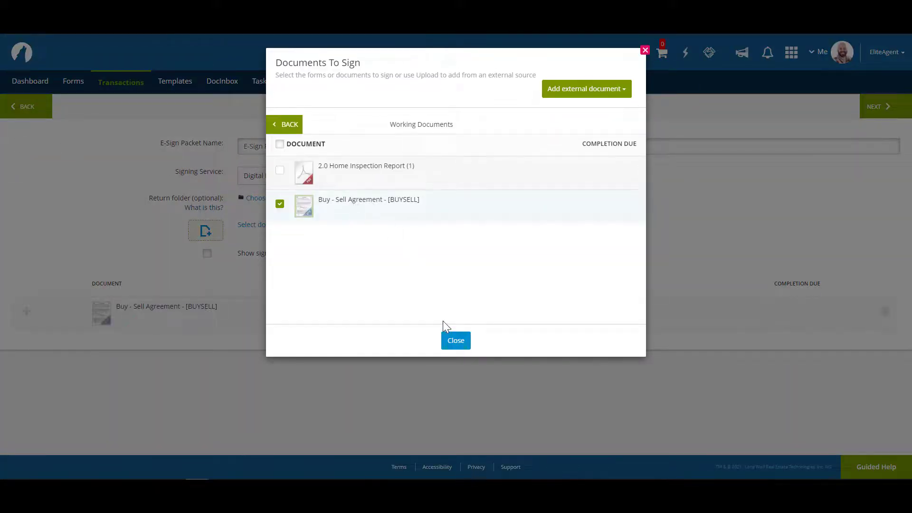
{"action": "left_click", "coordinate": [455, 341]}
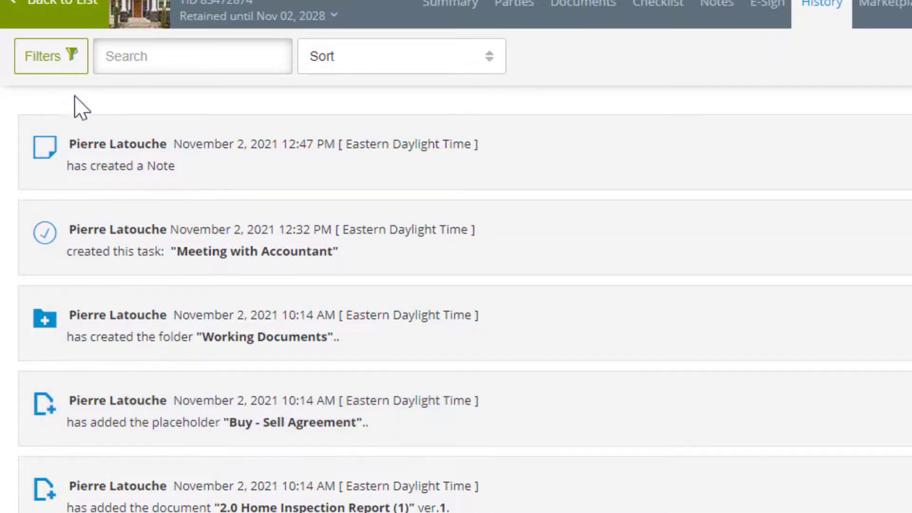
Filter the history to include Document History, then open the full Recent Activity list
{"action": "left_click", "coordinate": [70, 67]}
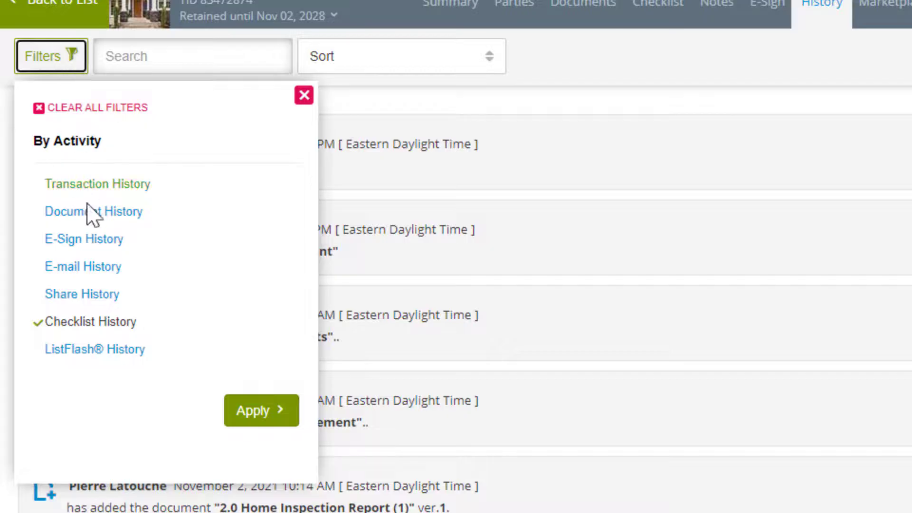
{"action": "left_click", "coordinate": [92, 218]}
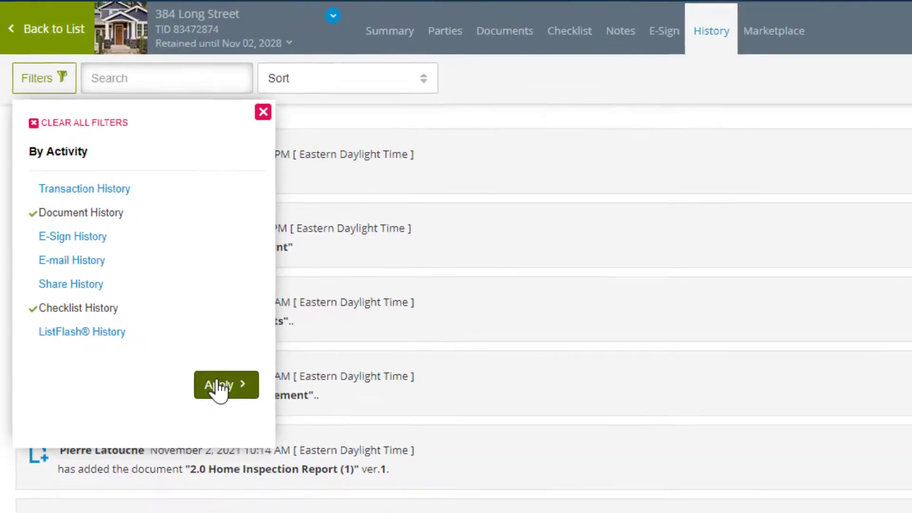
{"action": "left_click", "coordinate": [259, 412]}
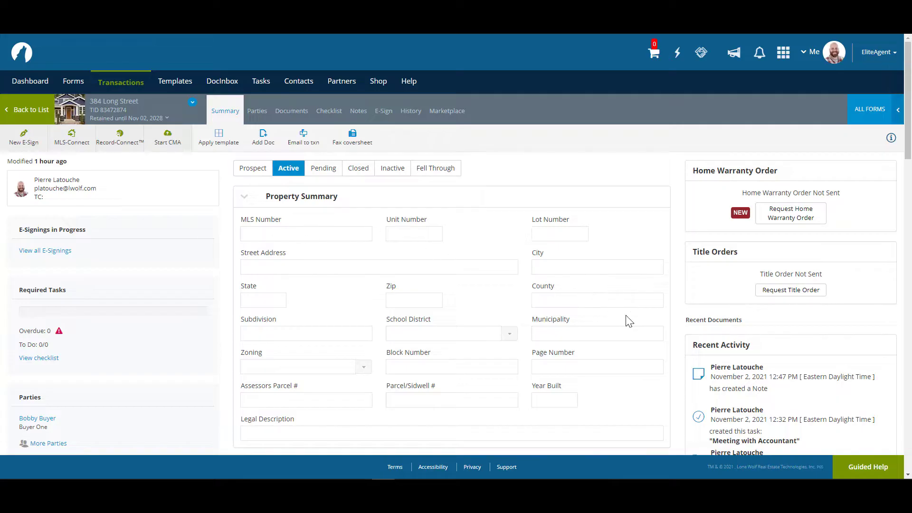
{"action": "scroll", "coordinate": [629, 322], "scroll_direction": "down", "scroll_amount": 6}
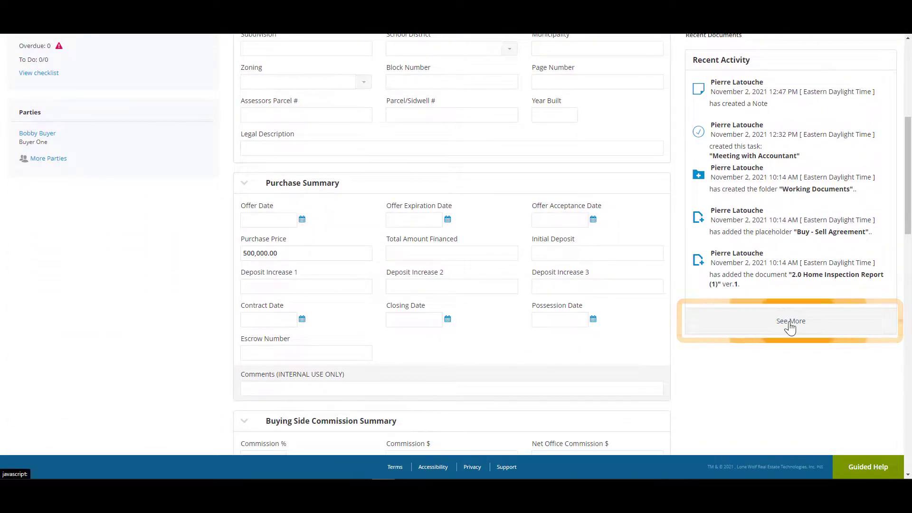
{"action": "left_click", "coordinate": [790, 323]}
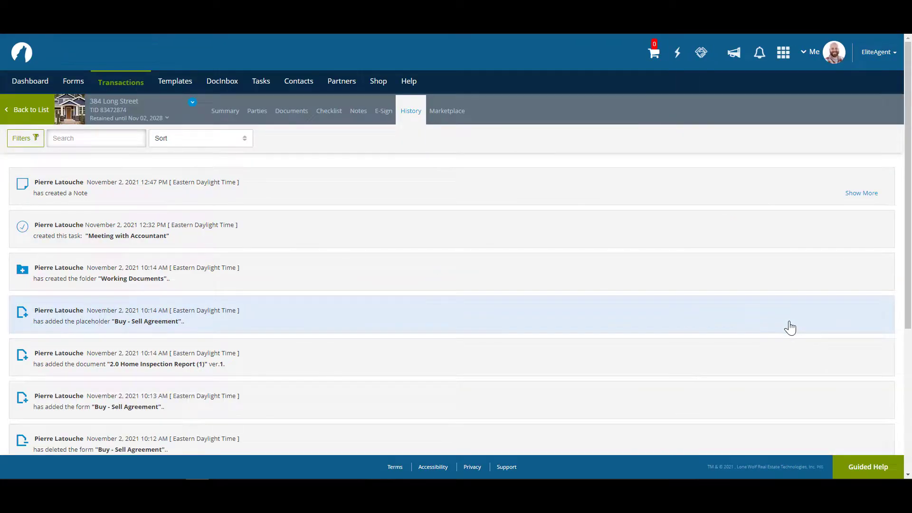